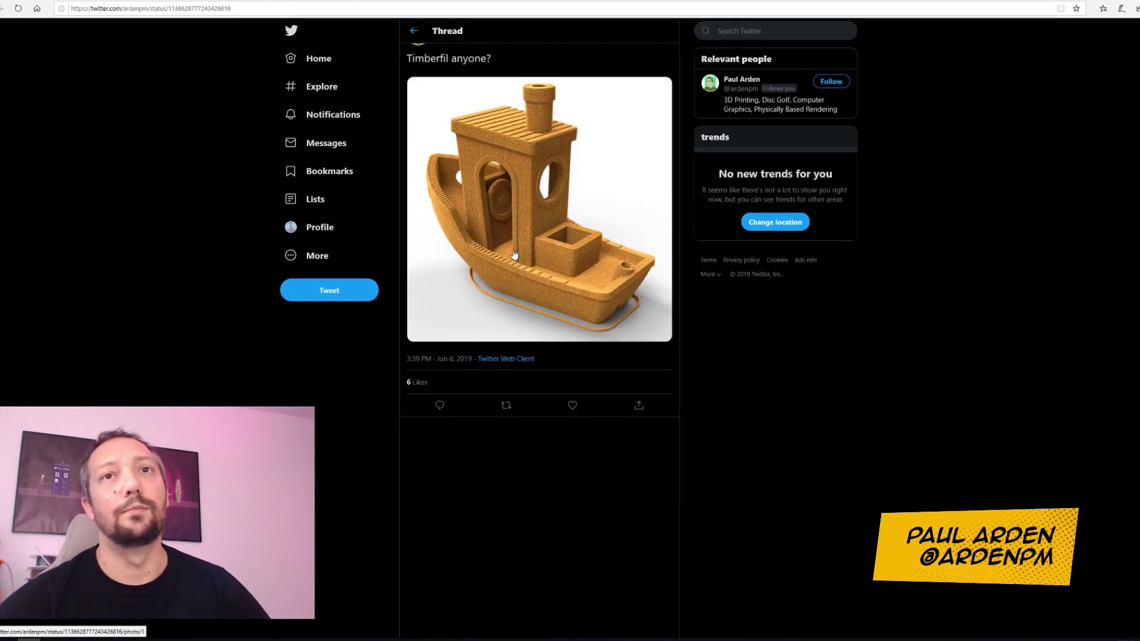
Open the 'Timberfil anyone?' cork boat render in the full-size photo viewer.
{"action": "left_click", "coordinate": [494, 270]}
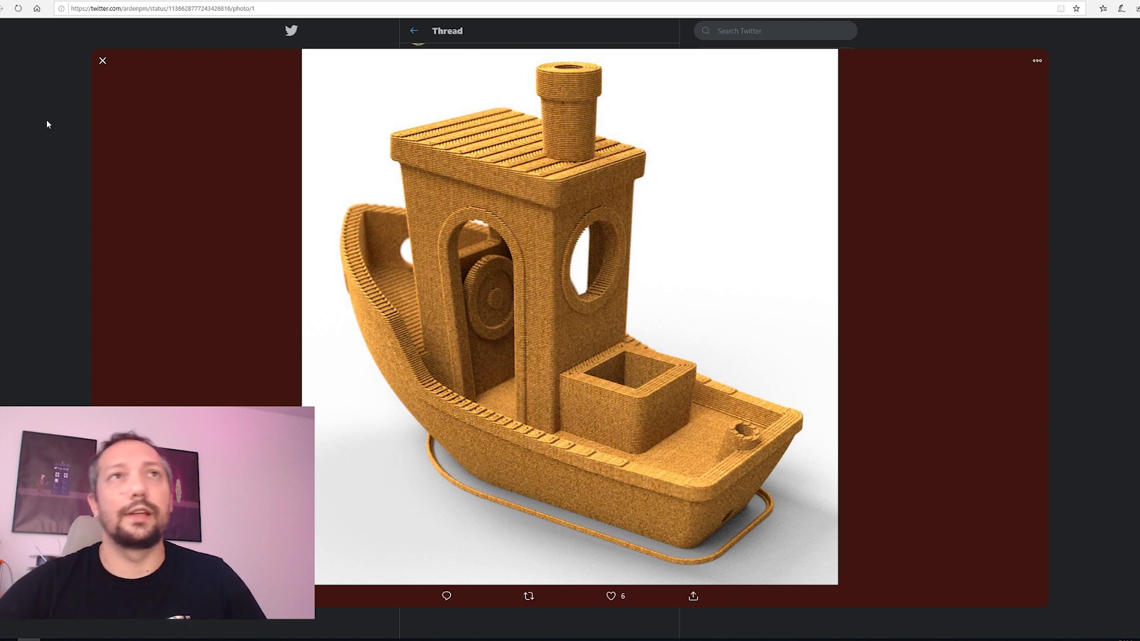
Close the boat photo and move on to another tweet.
{"action": "key", "text": "Escape"}
{"action": "key", "text": "g"}
{"action": "key", "text": "n"}
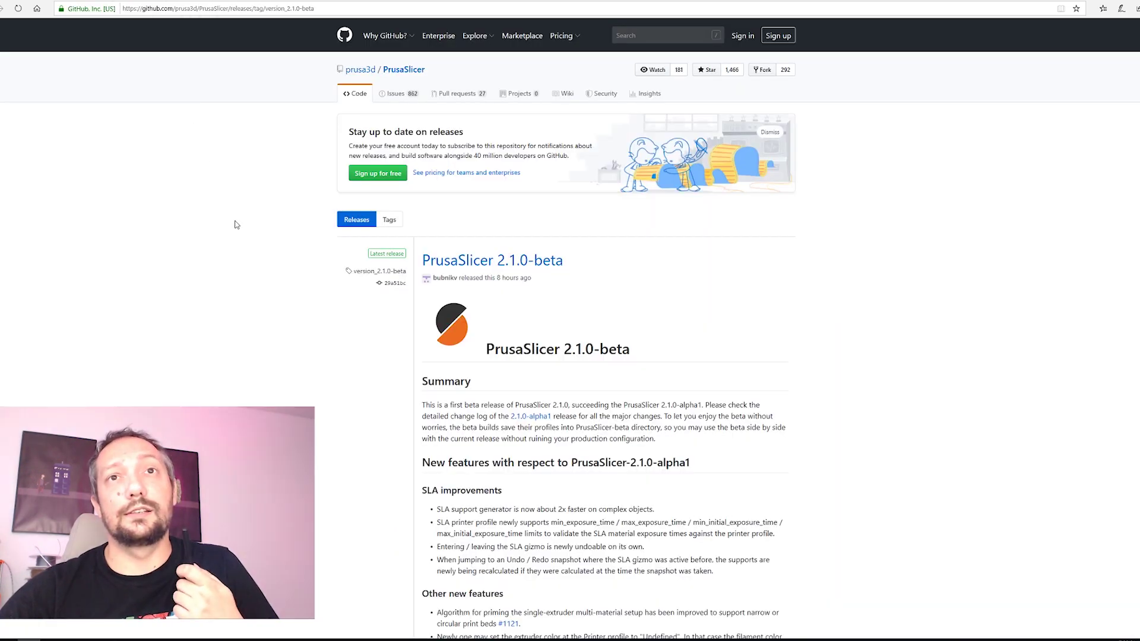
Scroll through the PrusaSlicer 2.1.0-beta release notes, highlighting the title and then deselecting it.
{"action": "scroll", "coordinate": [287, 283], "scroll_direction": "down", "scroll_amount": 3}
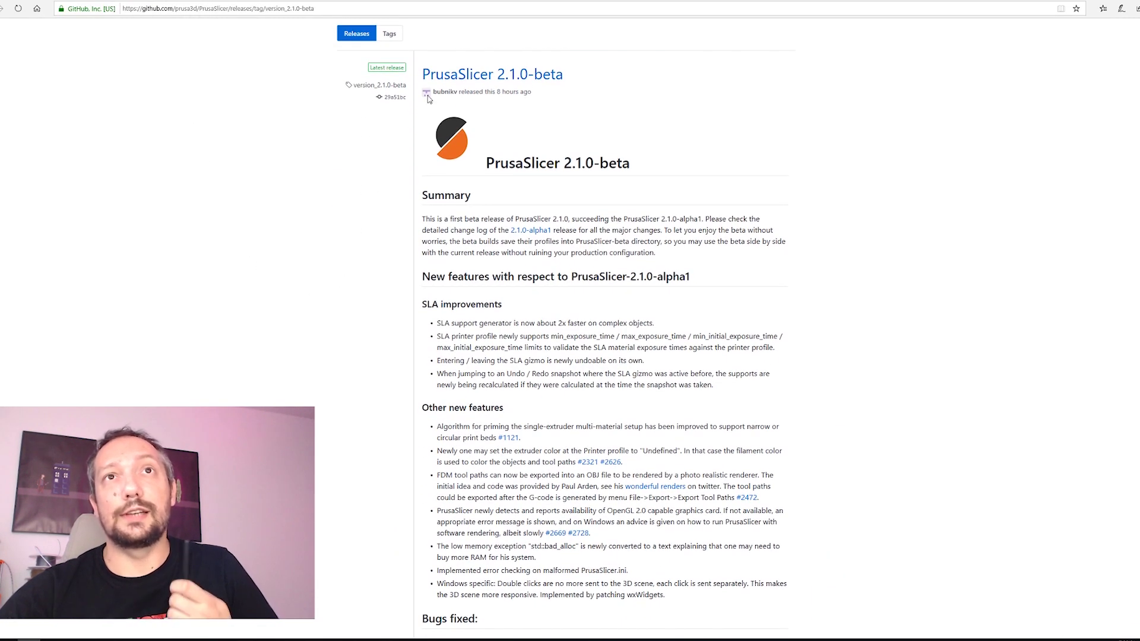
{"action": "left_click_drag", "start_coordinate": [599, 78], "coordinate": [419, 74]}
{"action": "scroll", "coordinate": [619, 368], "scroll_direction": "up", "scroll_amount": 1}
{"action": "scroll", "coordinate": [619, 369], "scroll_direction": "up", "scroll_amount": 3}
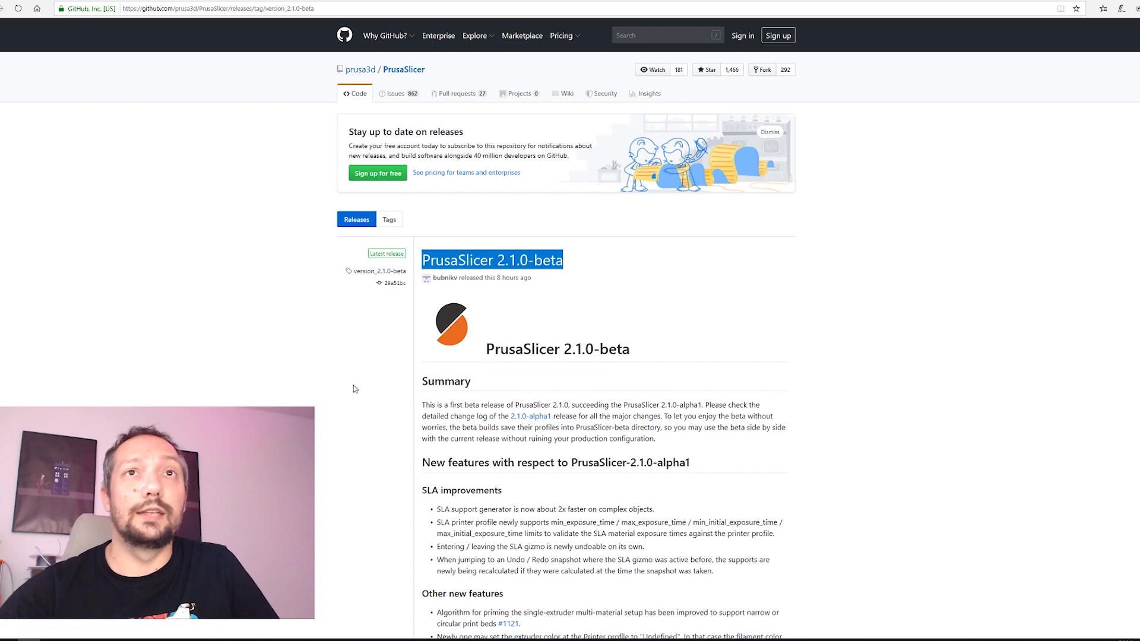
{"action": "left_click", "coordinate": [289, 404]}
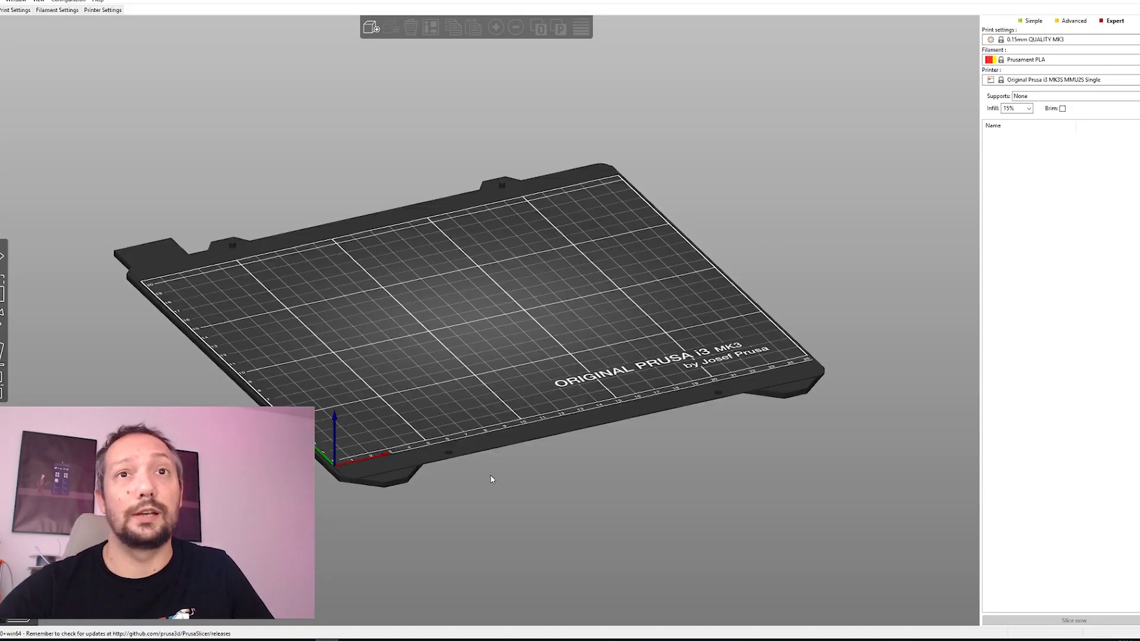
Rotate the Daredevil test head upright around the red axis.
{"action": "scroll", "coordinate": [499, 480], "scroll_direction": "up", "scroll_amount": 4}
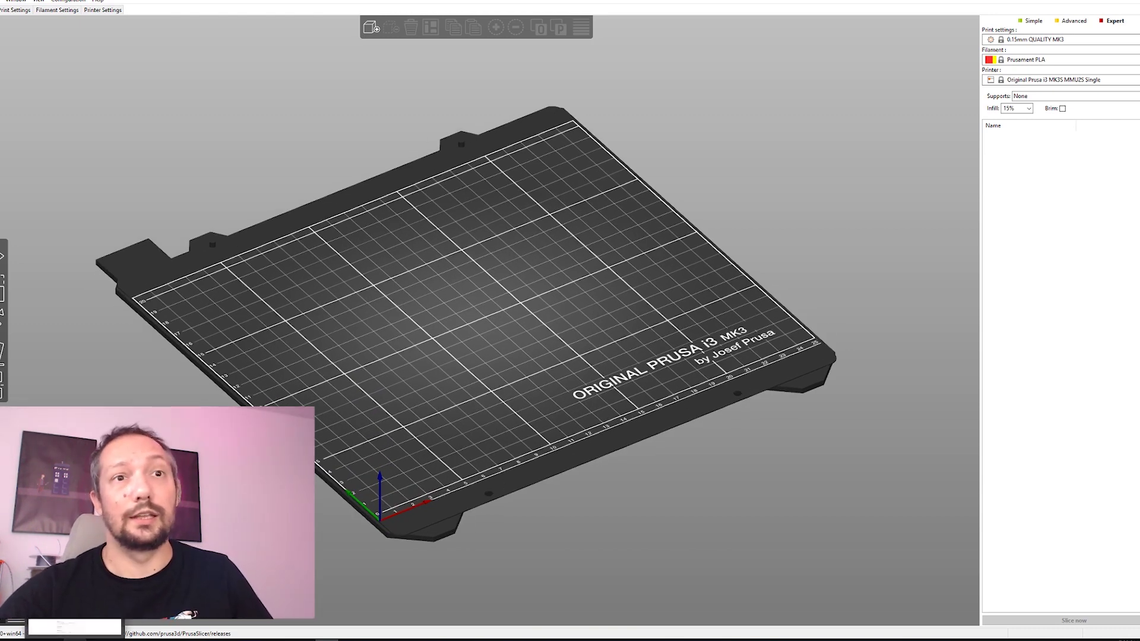
{"action": "mouse_move", "coordinate": [75, 637]}
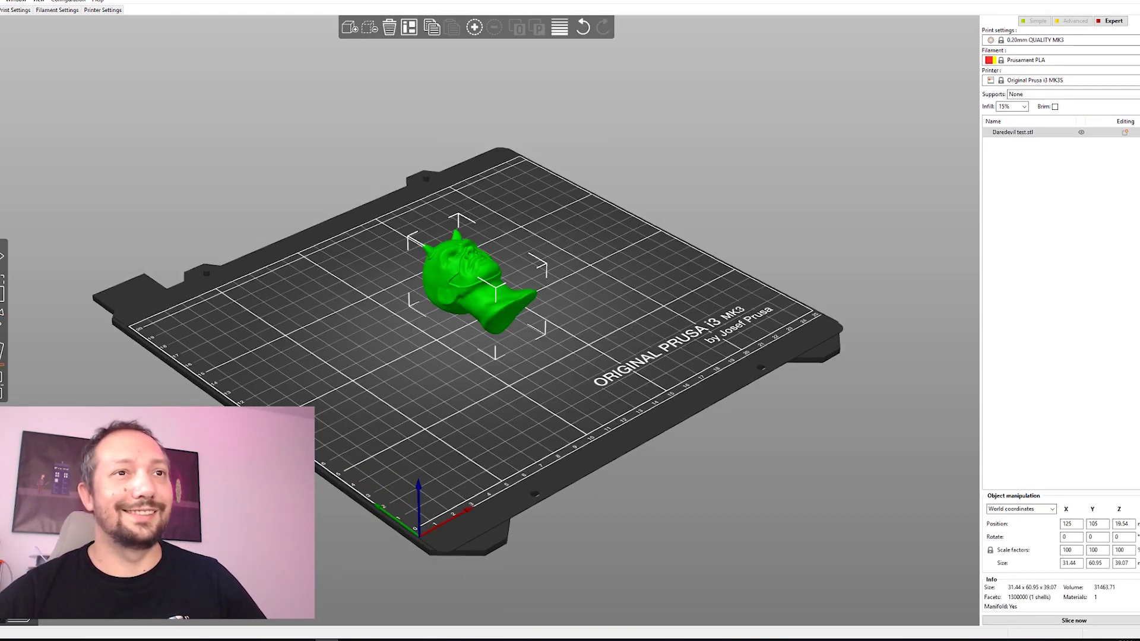
{"action": "key", "text": "r"}
{"action": "left_click_drag", "start_coordinate": [581, 208], "coordinate": [541, 385]}
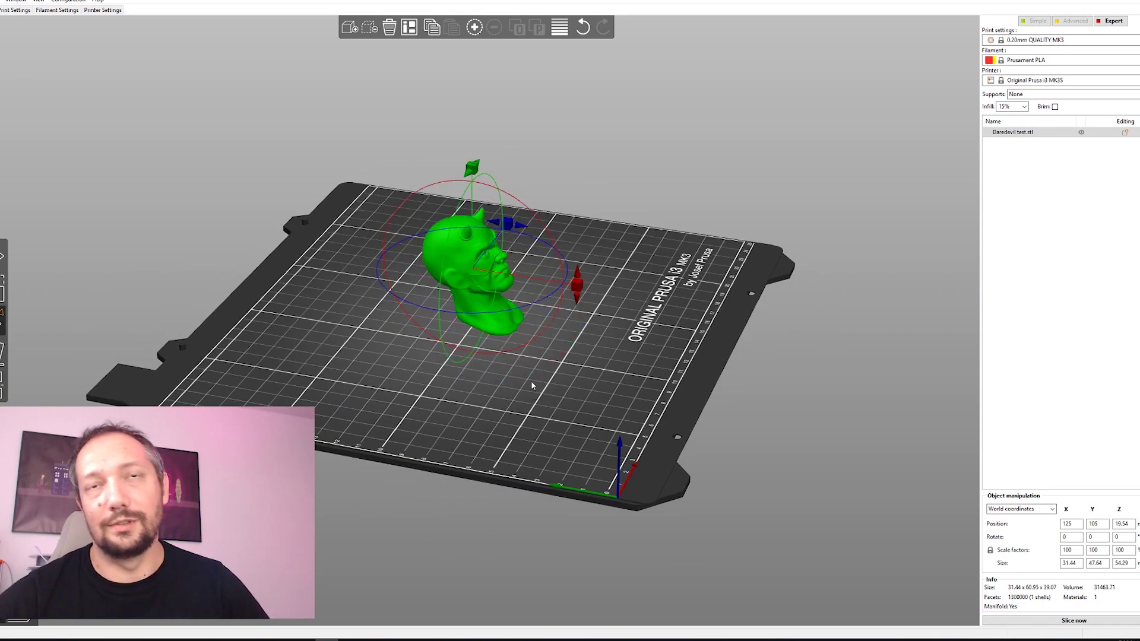
Slice the head at 15% infill, giving 4.09 m filament and about 1h 43m.
{"action": "scroll", "coordinate": [723, 386], "scroll_direction": "up", "scroll_amount": 5}
{"action": "left_click_drag", "start_coordinate": [723, 386], "coordinate": [687, 386]}
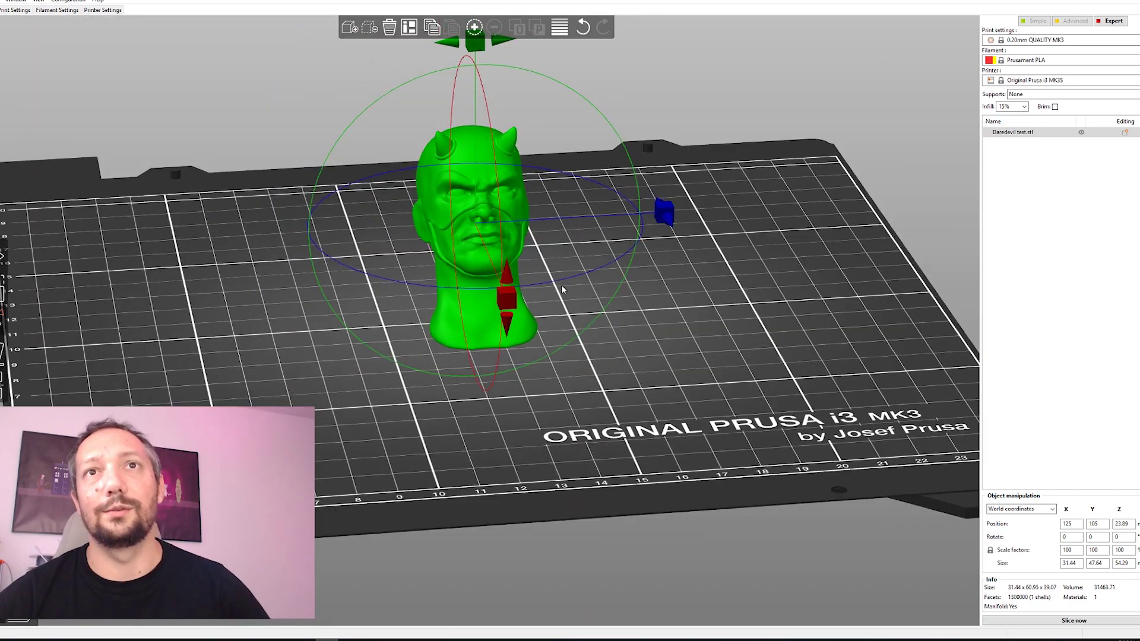
{"action": "left_click_drag", "start_coordinate": [764, 318], "coordinate": [789, 311]}
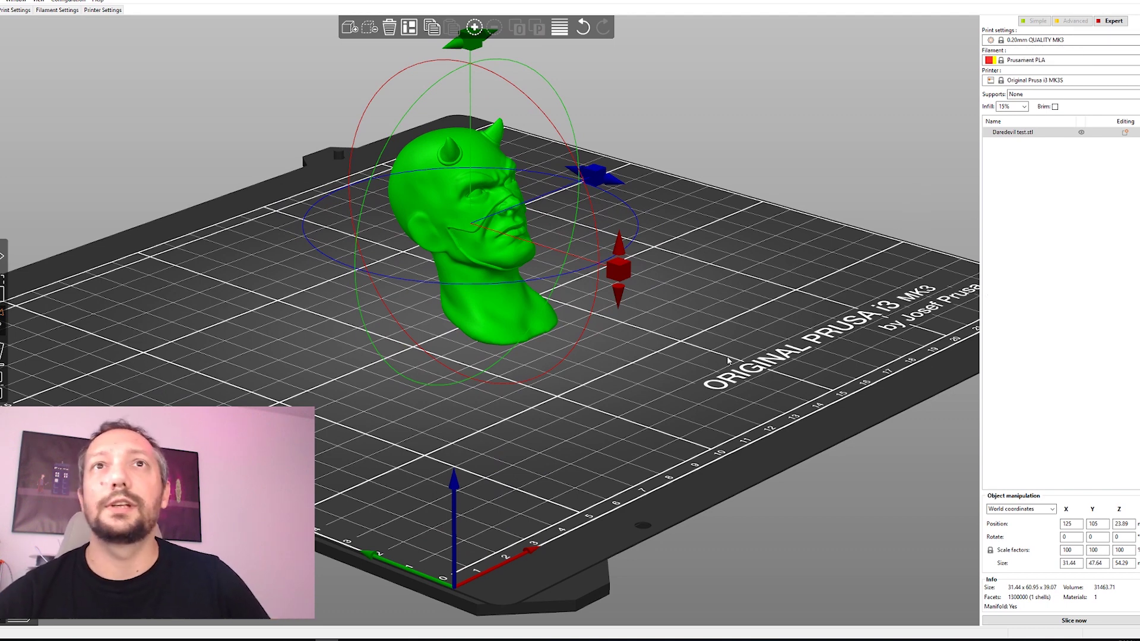
{"action": "left_click", "coordinate": [1079, 624]}
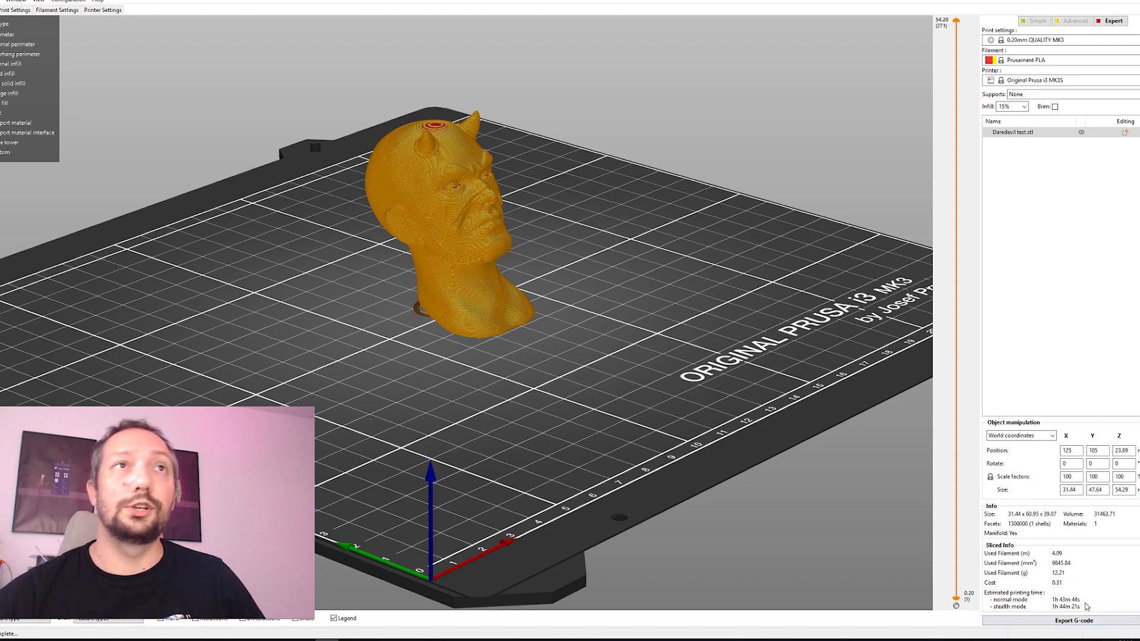
Export the sliced toolpaths as an OBJ file into the 'for Patreons' folder.
{"action": "left_click", "coordinate": [2, 1]}
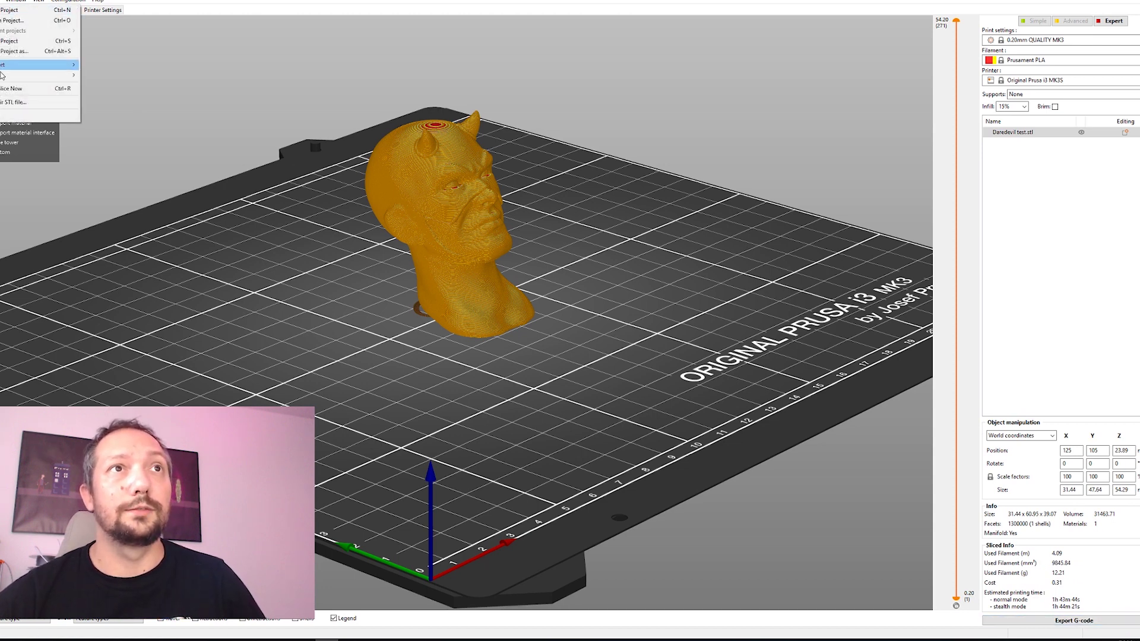
{"action": "mouse_move", "coordinate": [62, 76]}
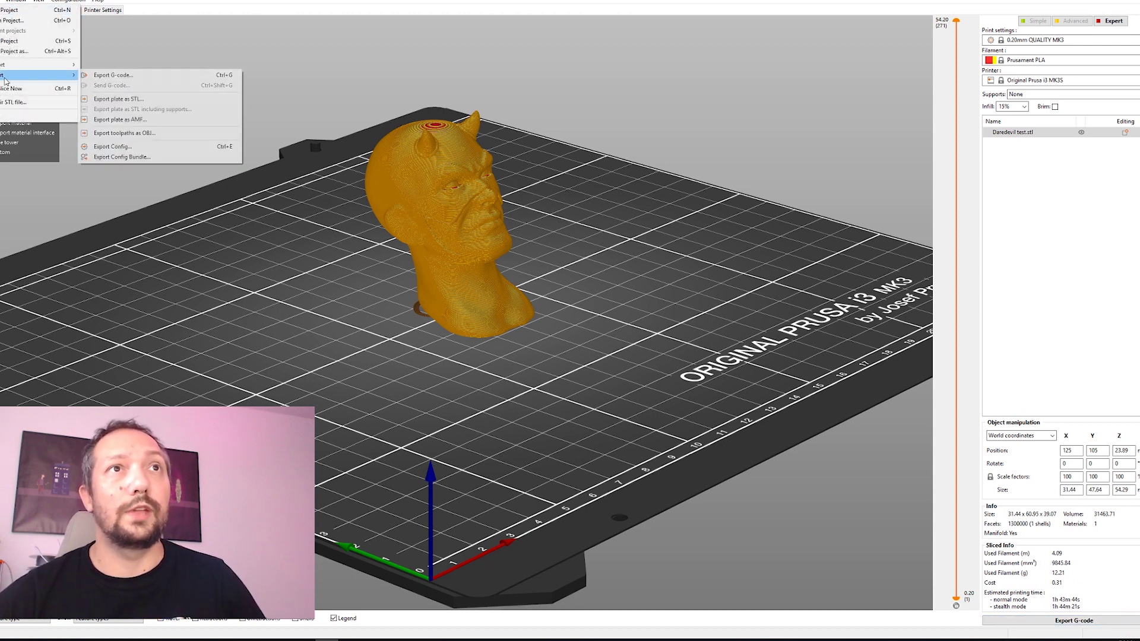
{"action": "left_click", "coordinate": [146, 135]}
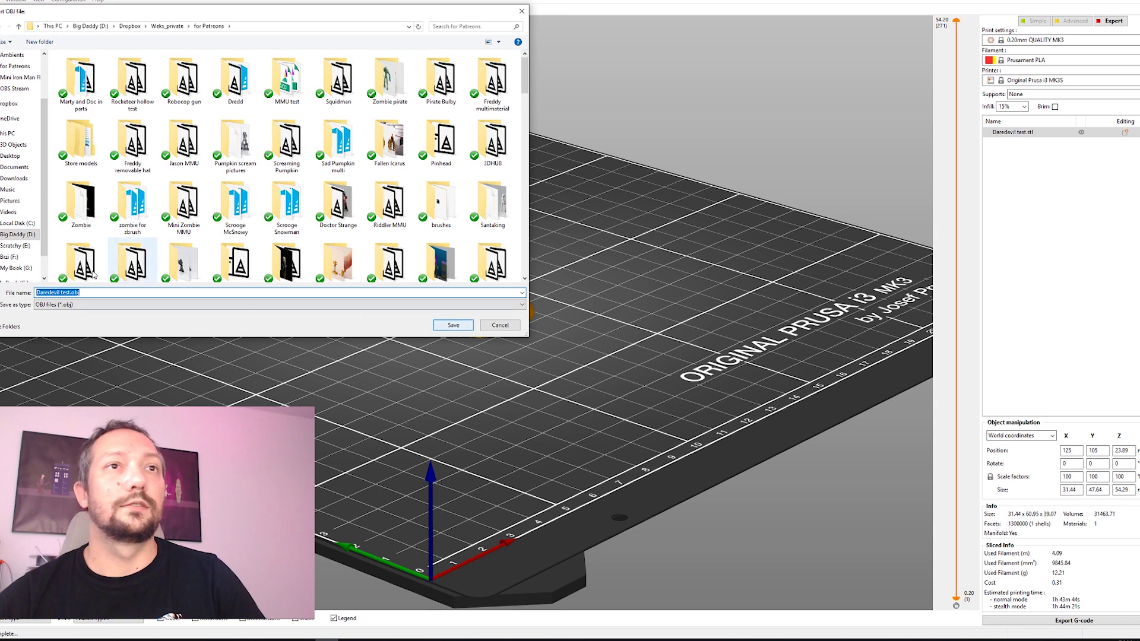
{"action": "left_click", "coordinate": [70, 293]}
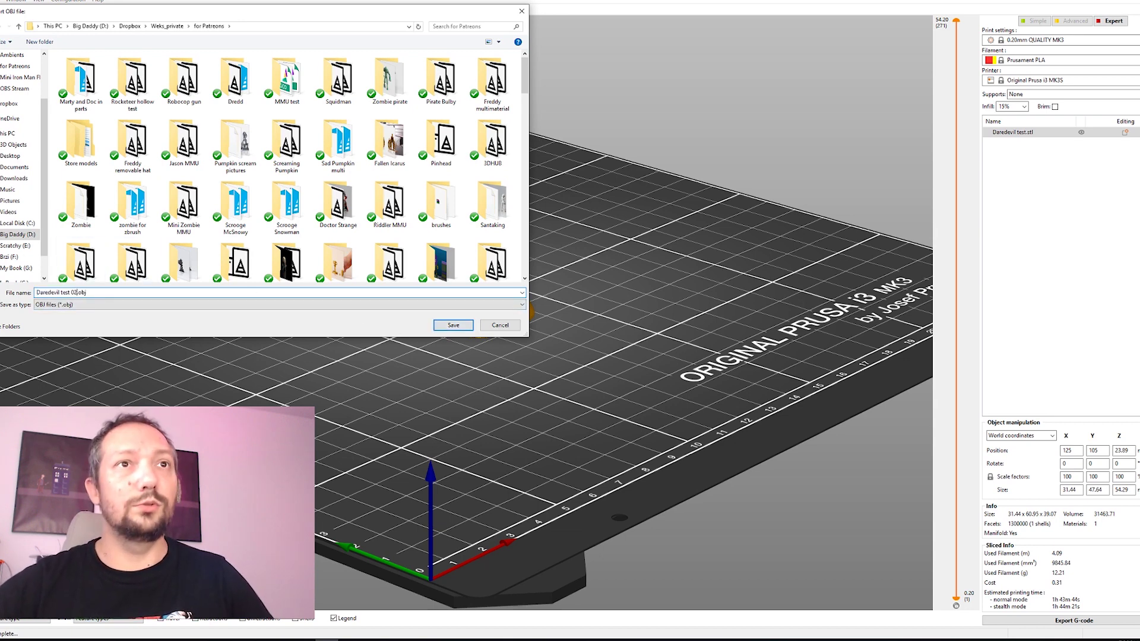
{"action": "key", "text": "Return"}
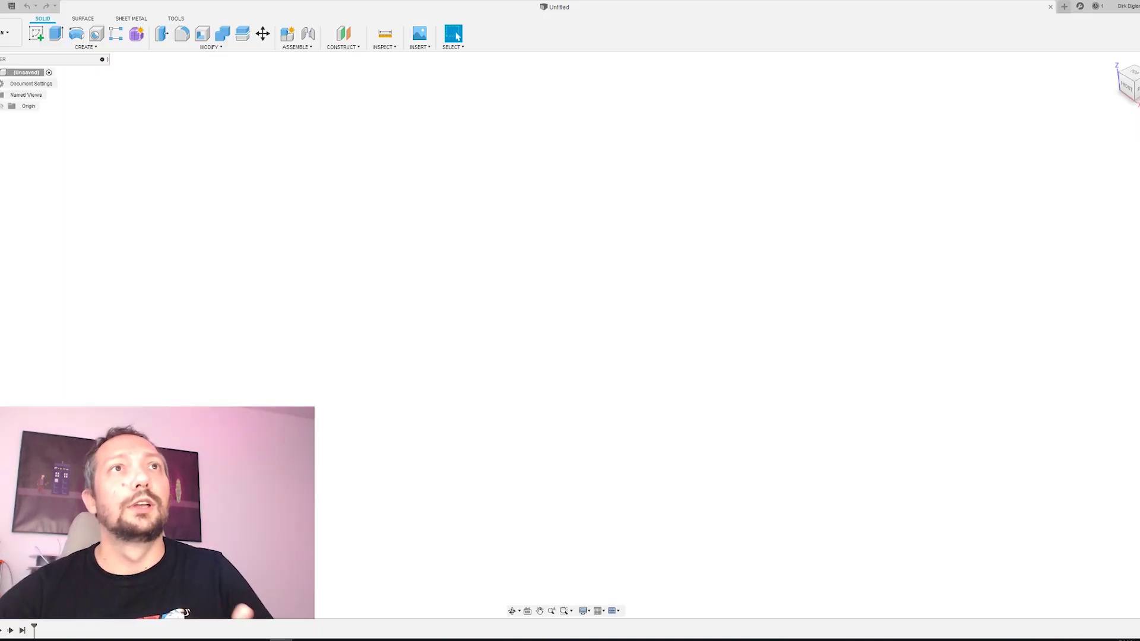
Insert Daredevil test.obj as a mesh body into the Untitled design.
{"action": "left_click", "coordinate": [420, 47]}
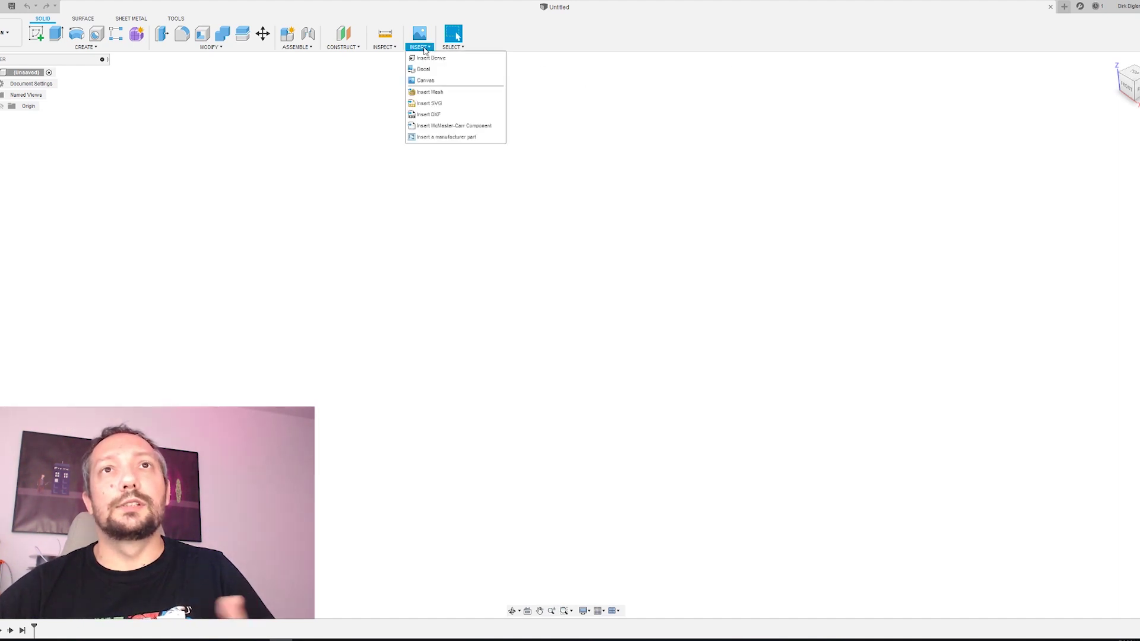
{"action": "left_click", "coordinate": [435, 94]}
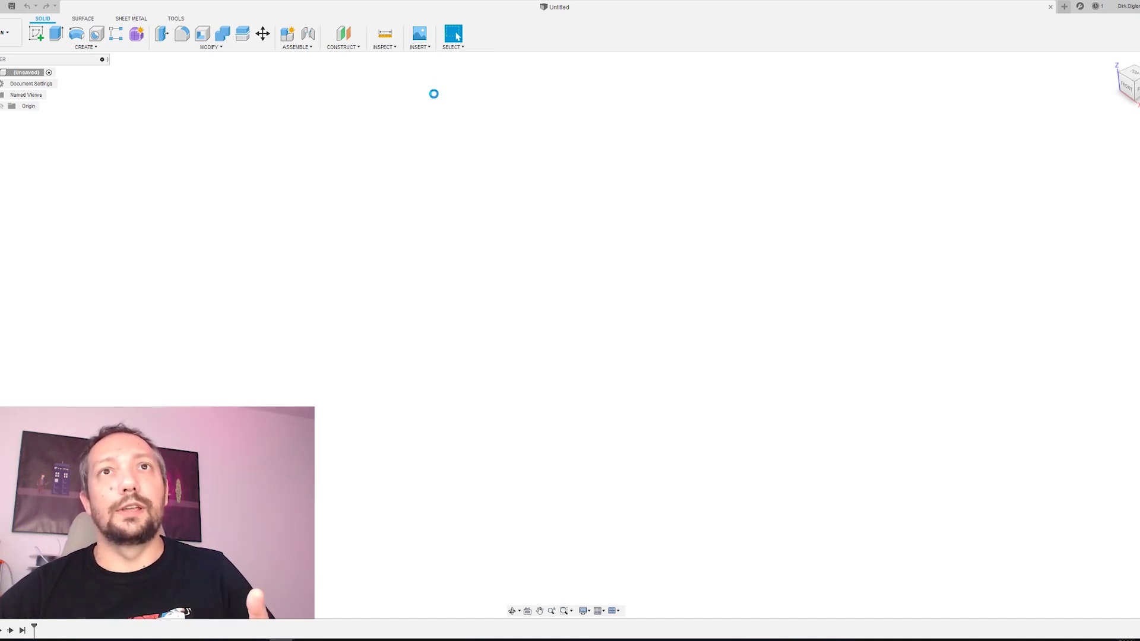
{"action": "left_click_drag", "start_coordinate": [524, 67], "coordinate": [534, 291]}
{"action": "key", "text": "Return"}
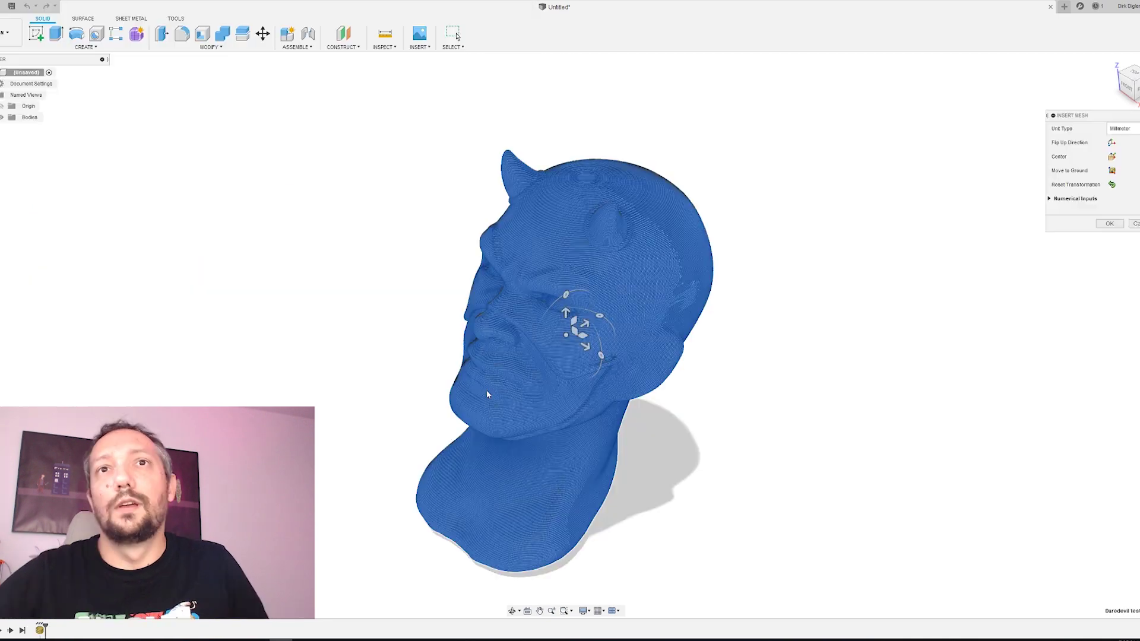
{"action": "middle_click_drag", "start_coordinate": [771, 417], "coordinate": [810, 398], "text": "shift"}
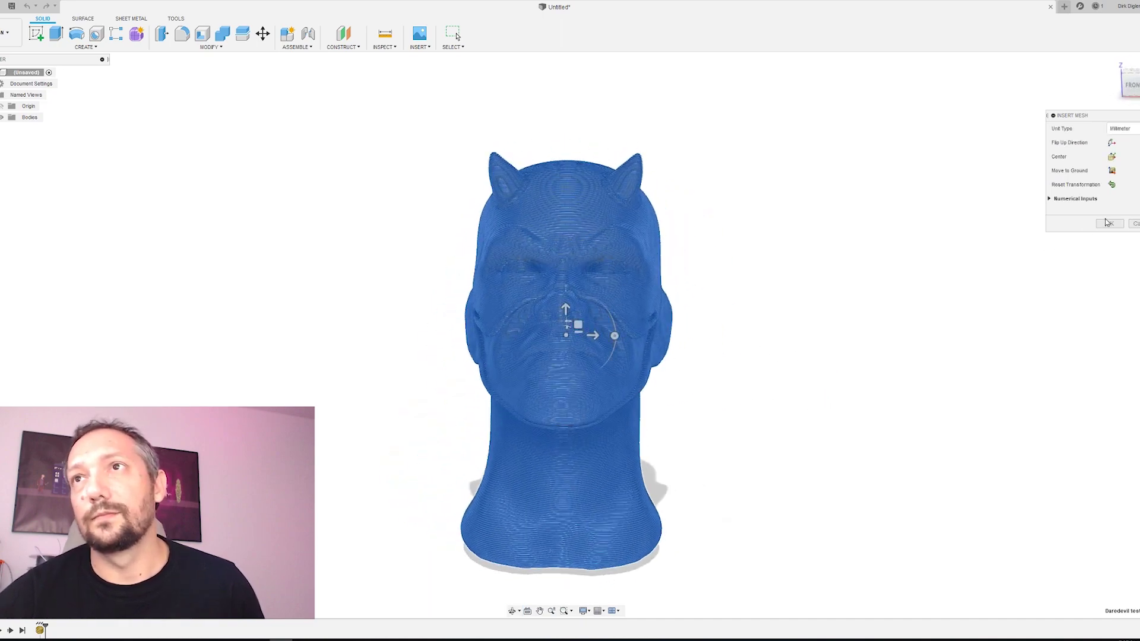
{"action": "left_click", "coordinate": [1106, 223]}
{"action": "middle_click_drag", "start_coordinate": [890, 302], "coordinate": [814, 326], "text": "shift"}
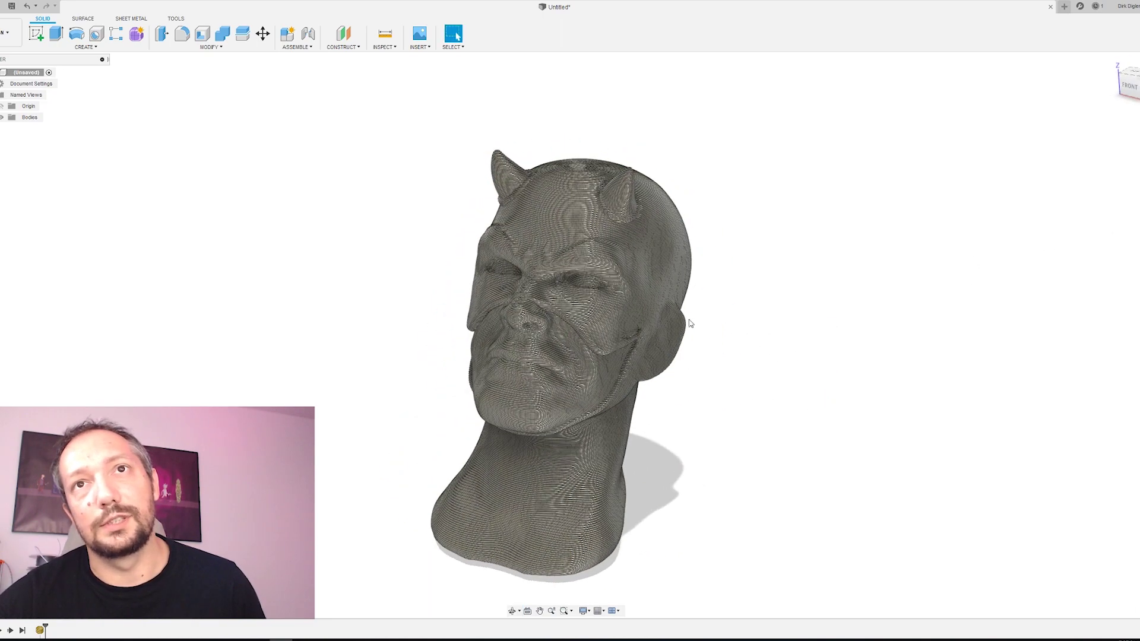
Apply the Paint - Enamel Glossy (Red) appearance to the front-facing head body.
{"action": "middle_click_drag", "start_coordinate": [688, 325], "coordinate": [495, 313], "text": "shift"}
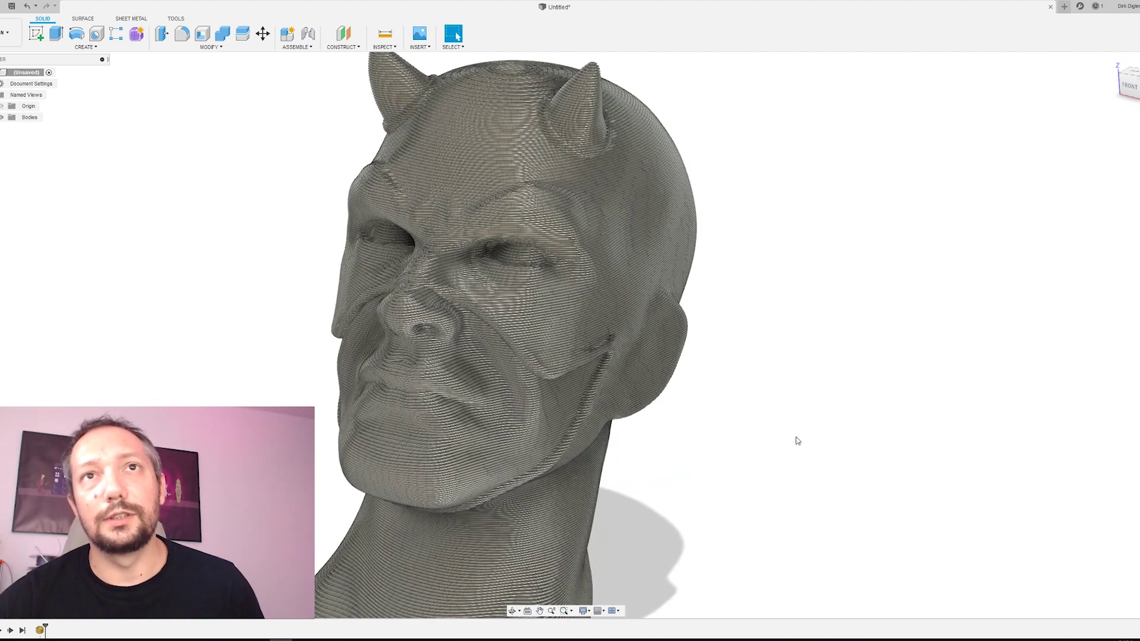
{"action": "scroll", "coordinate": [808, 435], "scroll_direction": "down", "scroll_amount": 3}
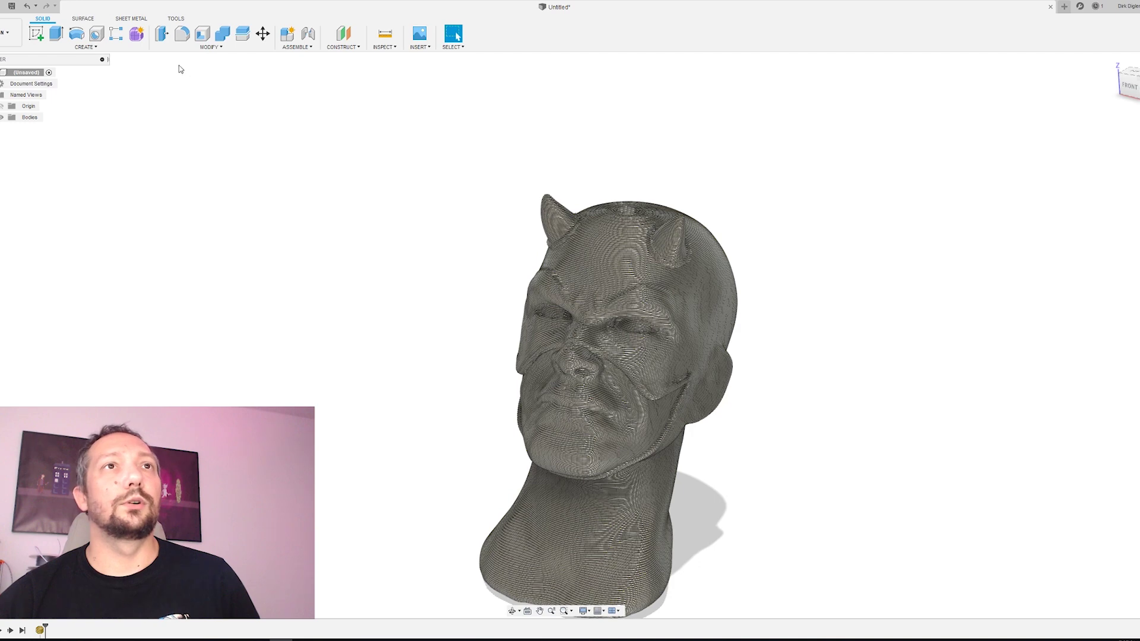
{"action": "middle_click_drag", "start_coordinate": [330, 305], "coordinate": [268, 281], "text": "shift"}
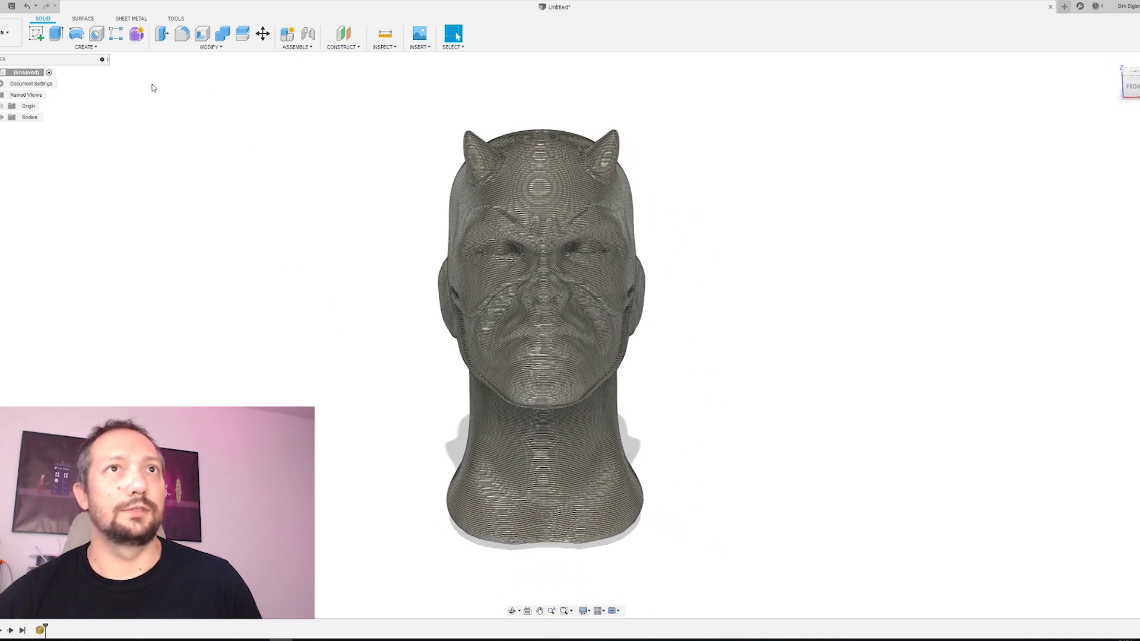
{"action": "left_click", "coordinate": [210, 46]}
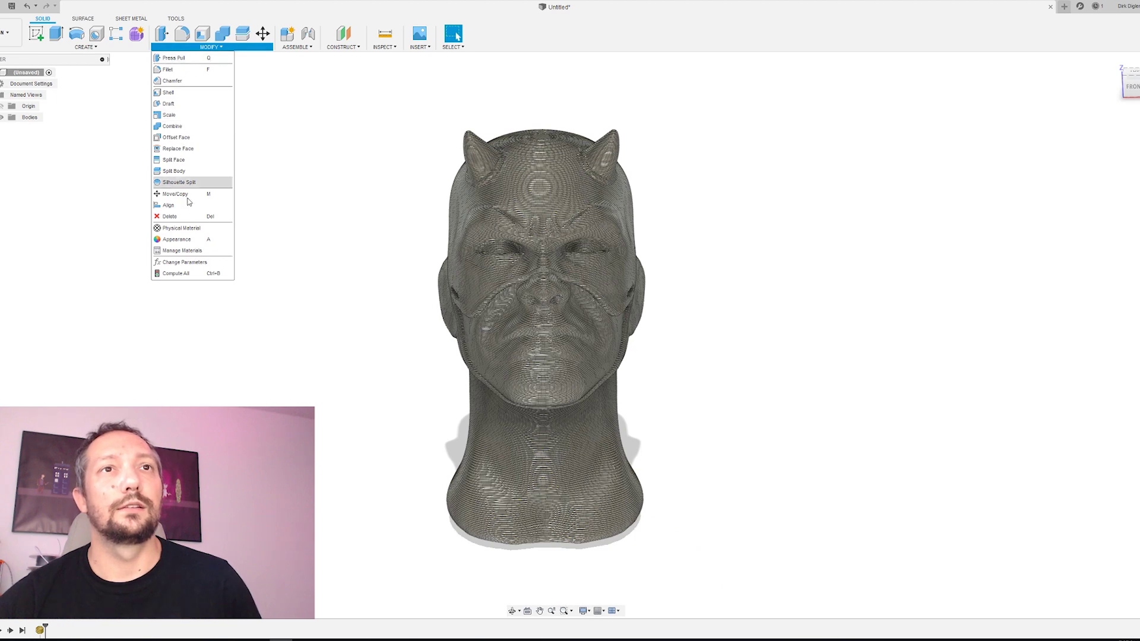
{"action": "left_click", "coordinate": [203, 239]}
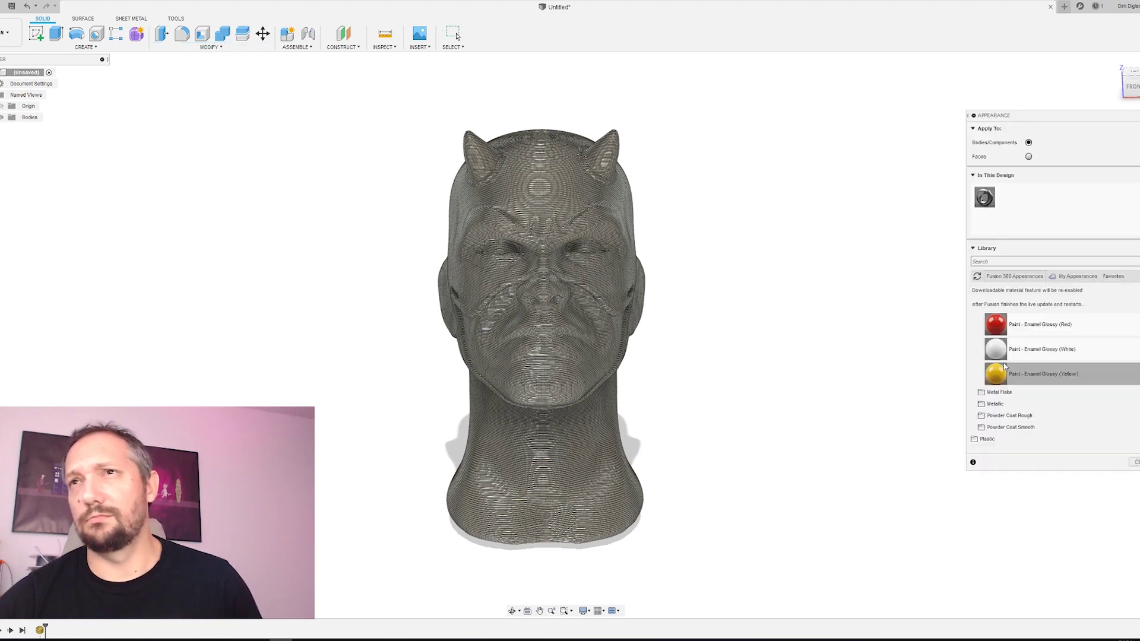
{"action": "left_click_drag", "start_coordinate": [997, 325], "coordinate": [611, 280]}
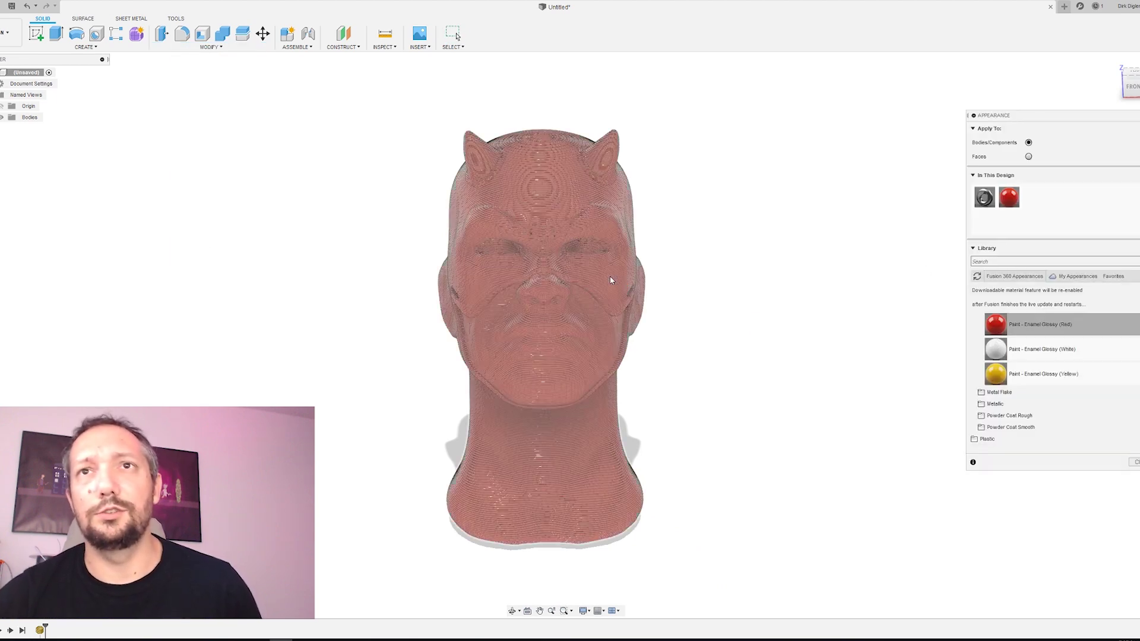
{"action": "left_click", "coordinate": [457, 35]}
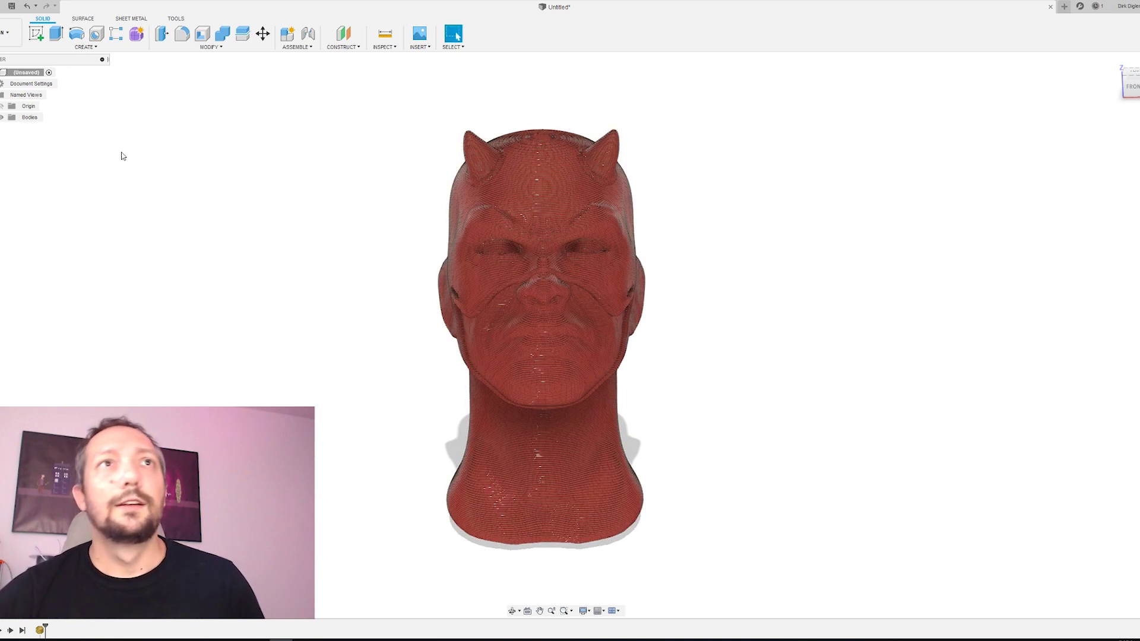
{"action": "left_click", "coordinate": [12, 36]}
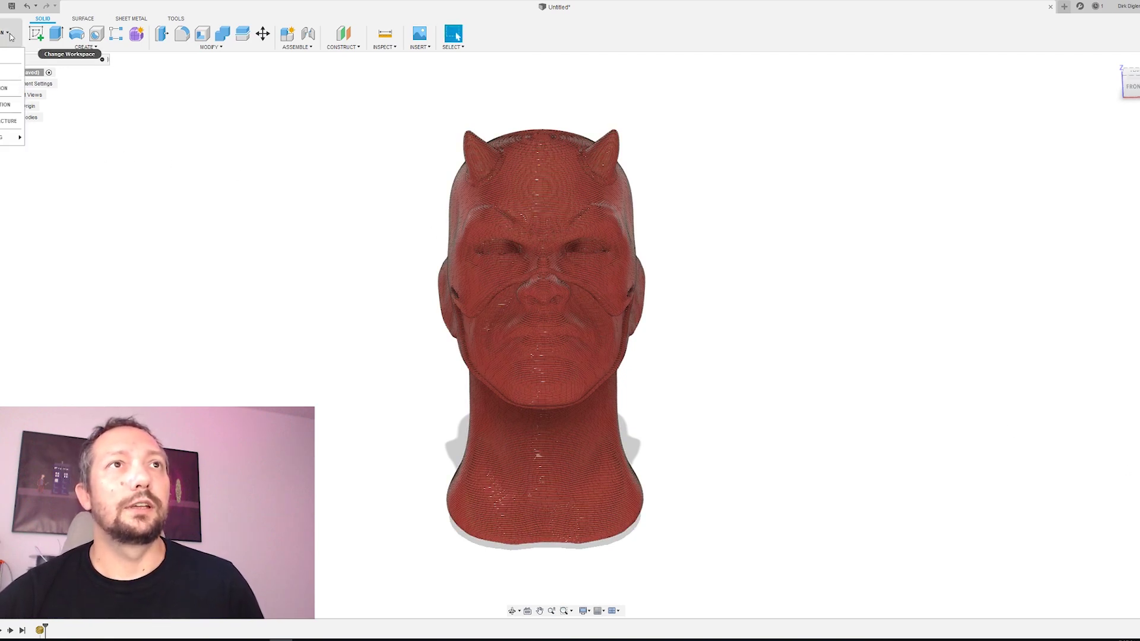
Switch to the Render workspace and raise scene brightness to 1449.275 lx.
{"action": "left_click", "coordinate": [2, 75]}
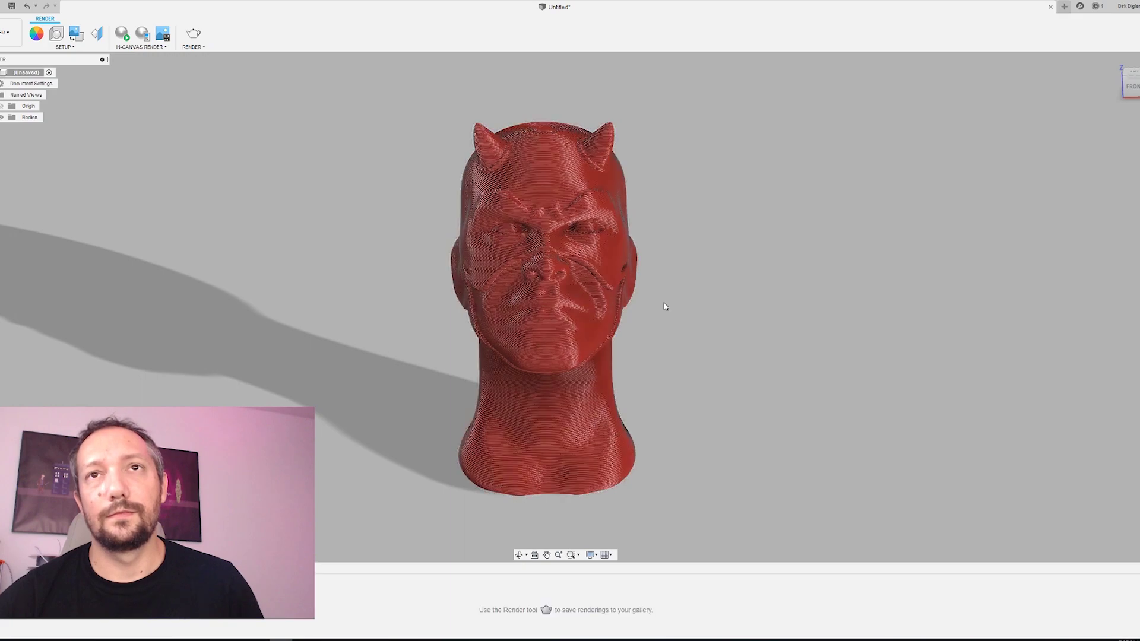
{"action": "mouse_move", "coordinate": [666, 310]}
{"action": "middle_mouse_down", "text": "shift"}
{"action": "mouse_move", "coordinate": [715, 274]}
{"action": "mouse_move", "coordinate": [679, 310]}
{"action": "mouse_move", "coordinate": [647, 300]}
{"action": "mouse_move", "coordinate": [676, 301]}
{"action": "middle_mouse_up", "text": "shift"}
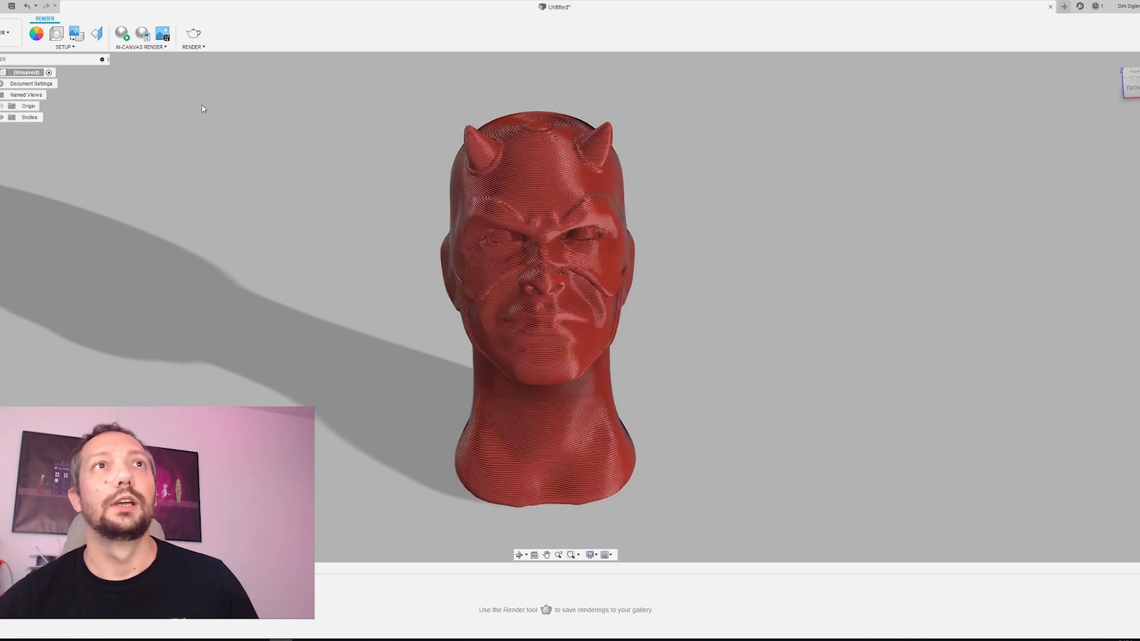
{"action": "left_click", "coordinate": [57, 35]}
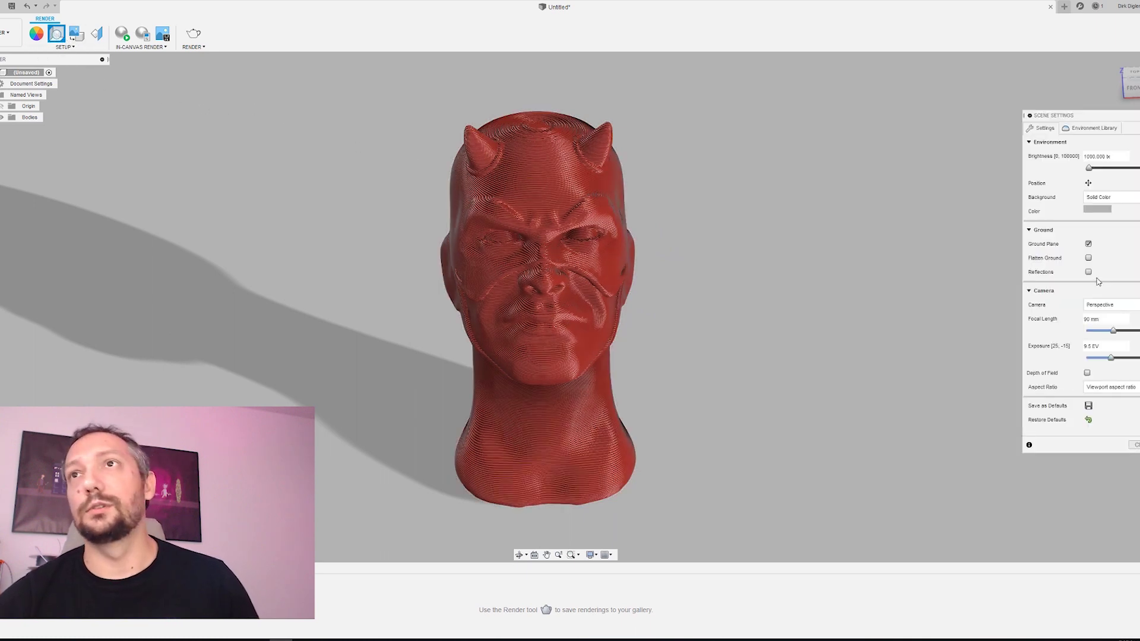
{"action": "left_click_drag", "start_coordinate": [1089, 168], "coordinate": [1092, 169]}
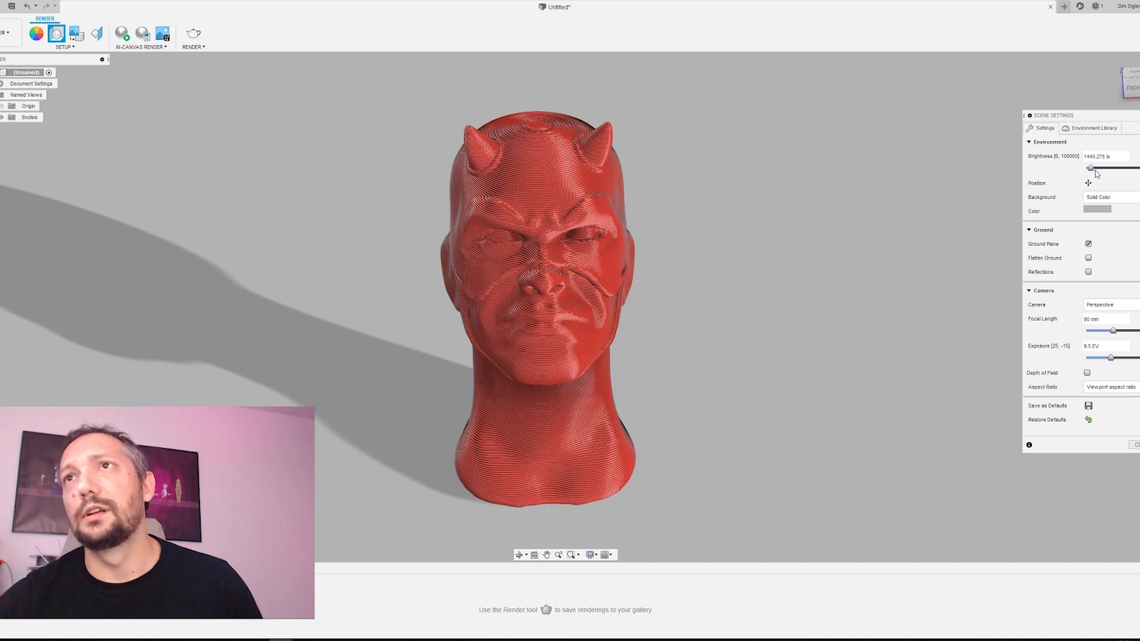
Rotate the environment lighting to -180° and back toward the front, then accept the scene settings.
{"action": "left_click", "coordinate": [1089, 183]}
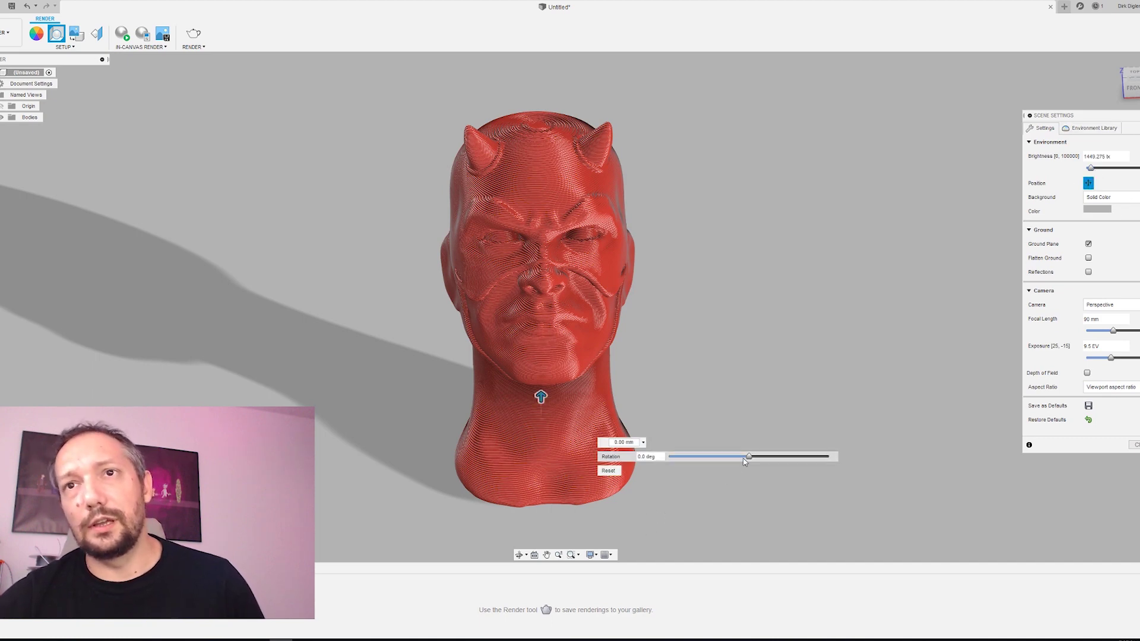
{"action": "left_click_drag", "start_coordinate": [751, 458], "coordinate": [669, 458]}
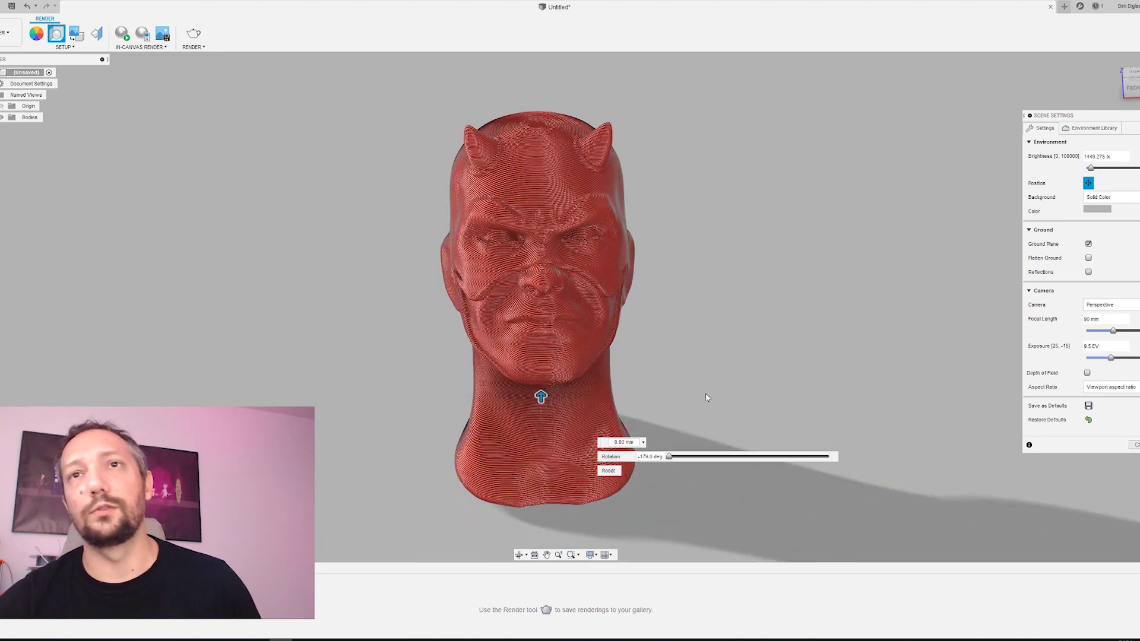
{"action": "left_click_drag", "start_coordinate": [669, 458], "coordinate": [726, 462]}
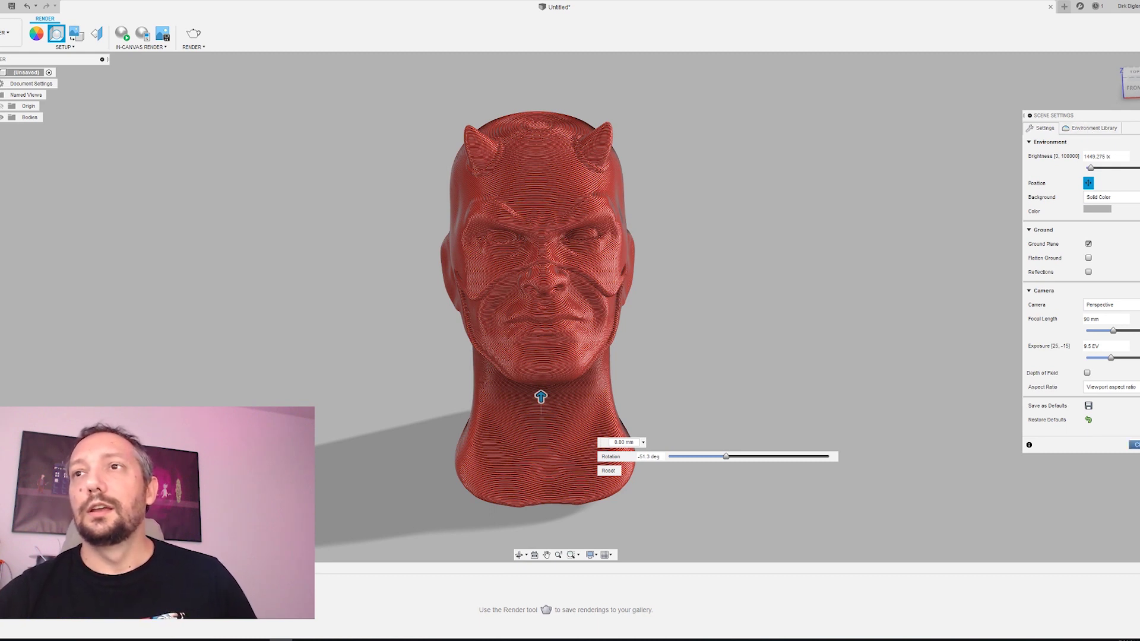
{"action": "left_click", "coordinate": [1133, 445]}
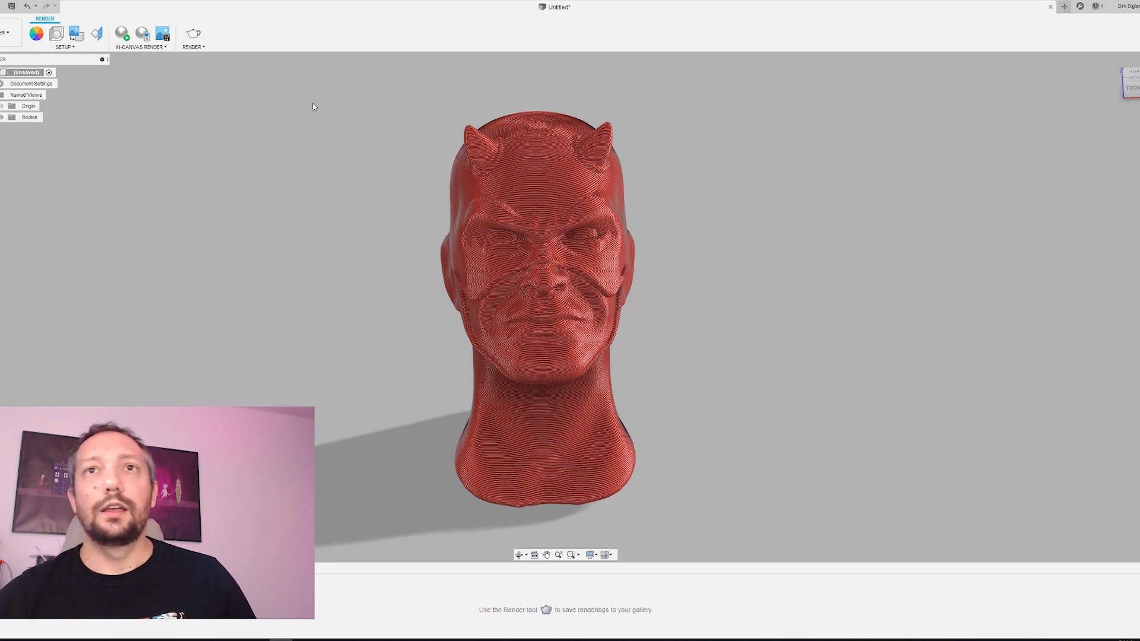
{"action": "left_click", "coordinate": [122, 35]}
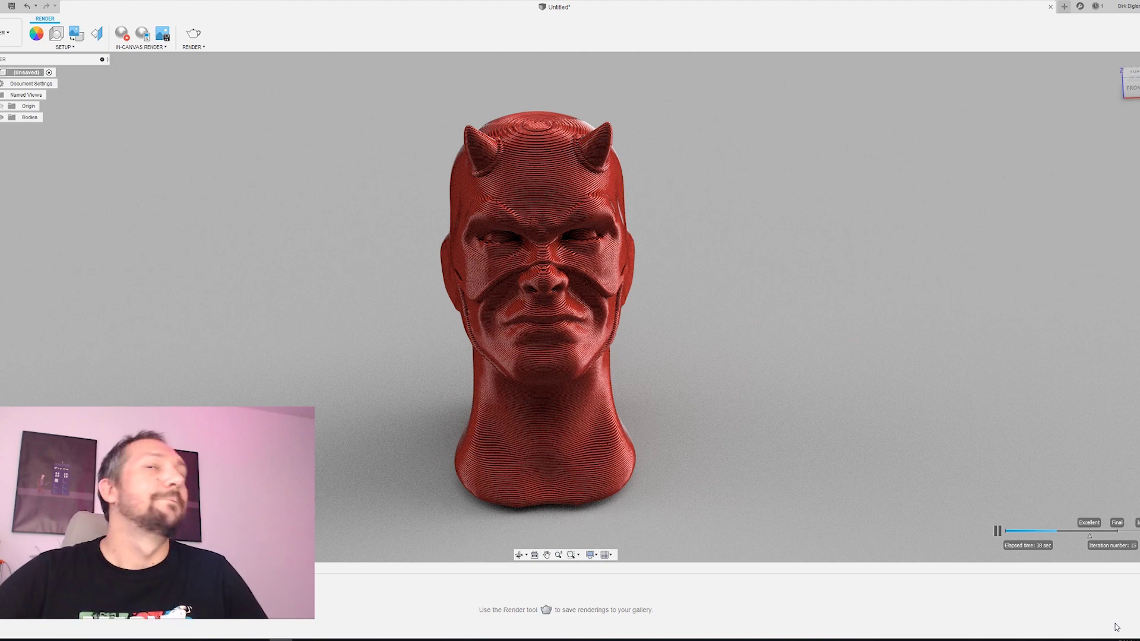
Orbit the rendering head to a three-quarter view and select it.
{"action": "middle_click_drag", "start_coordinate": [742, 415], "coordinate": [810, 411], "text": "shift"}
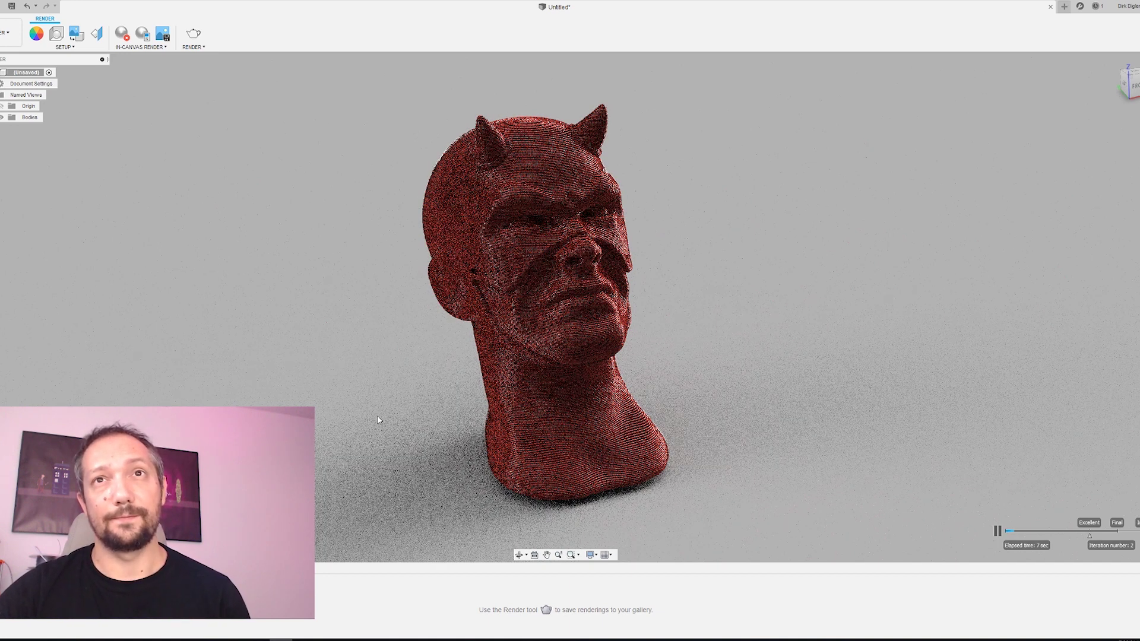
{"action": "left_click", "coordinate": [440, 294]}
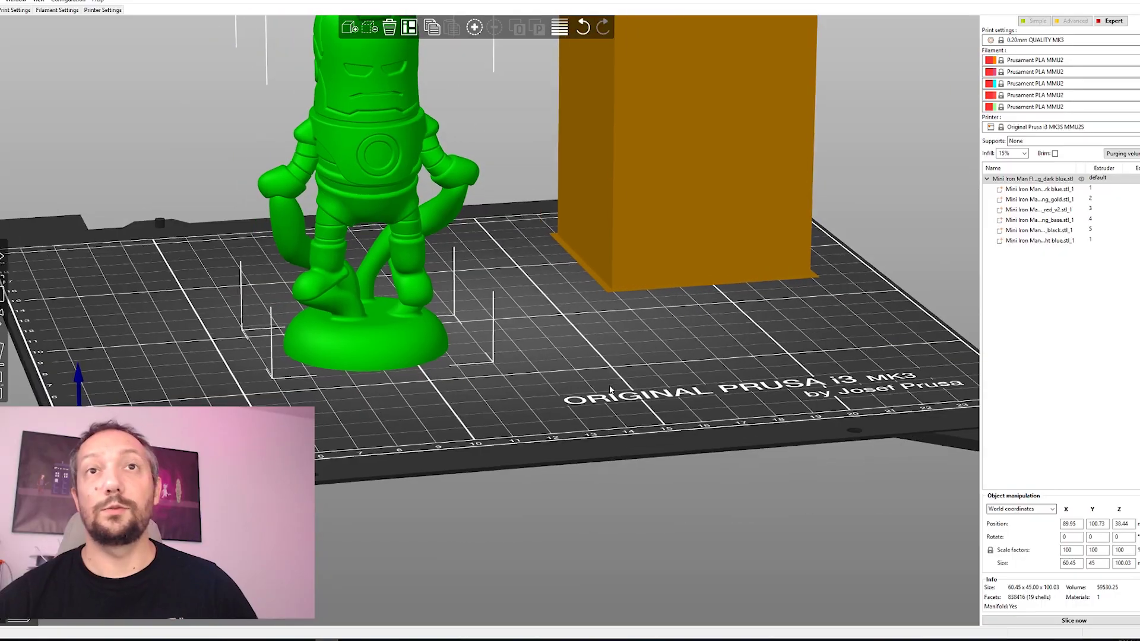
Frame Iron Man and the wipe tower, selecting then deselecting the tower.
{"action": "left_click_drag", "start_coordinate": [564, 333], "coordinate": [672, 461]}
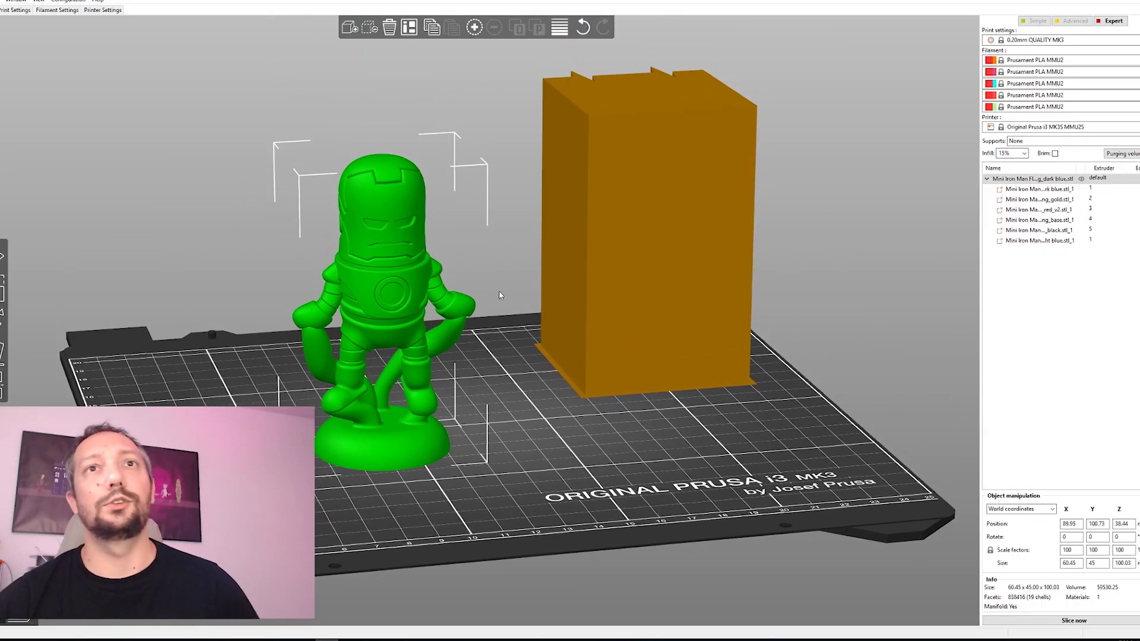
{"action": "left_click", "coordinate": [749, 333]}
{"action": "left_click", "coordinate": [683, 454]}
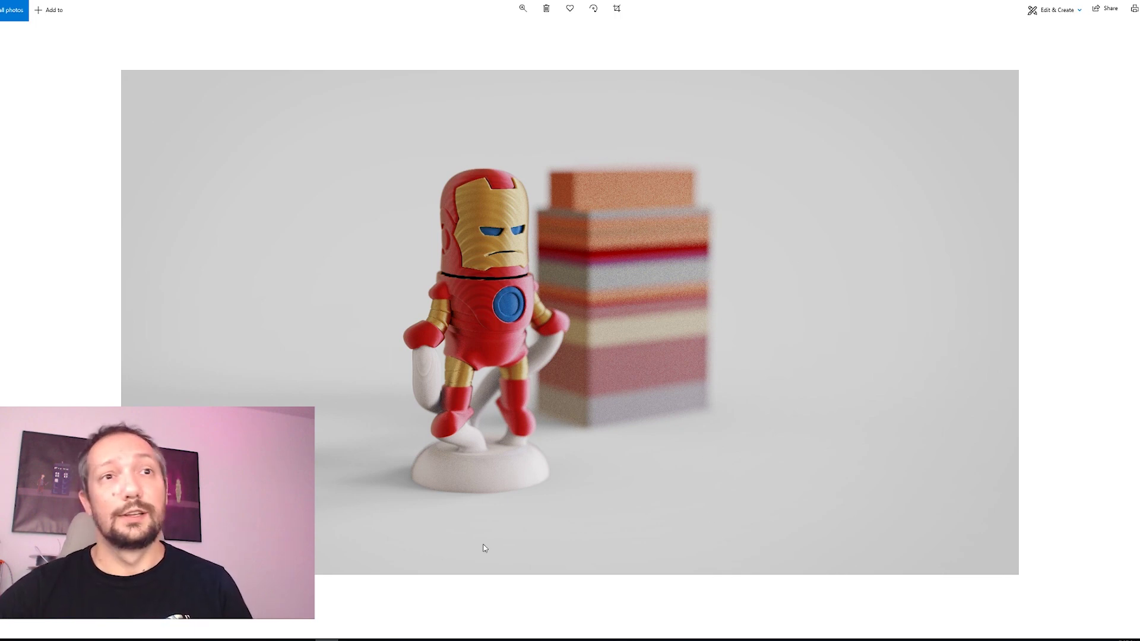
Zoom the Iron Man render in Photos onto its red layered chest and blue arc reactor.
{"action": "scroll", "coordinate": [482, 543], "scroll_direction": "up", "scroll_amount": 3}
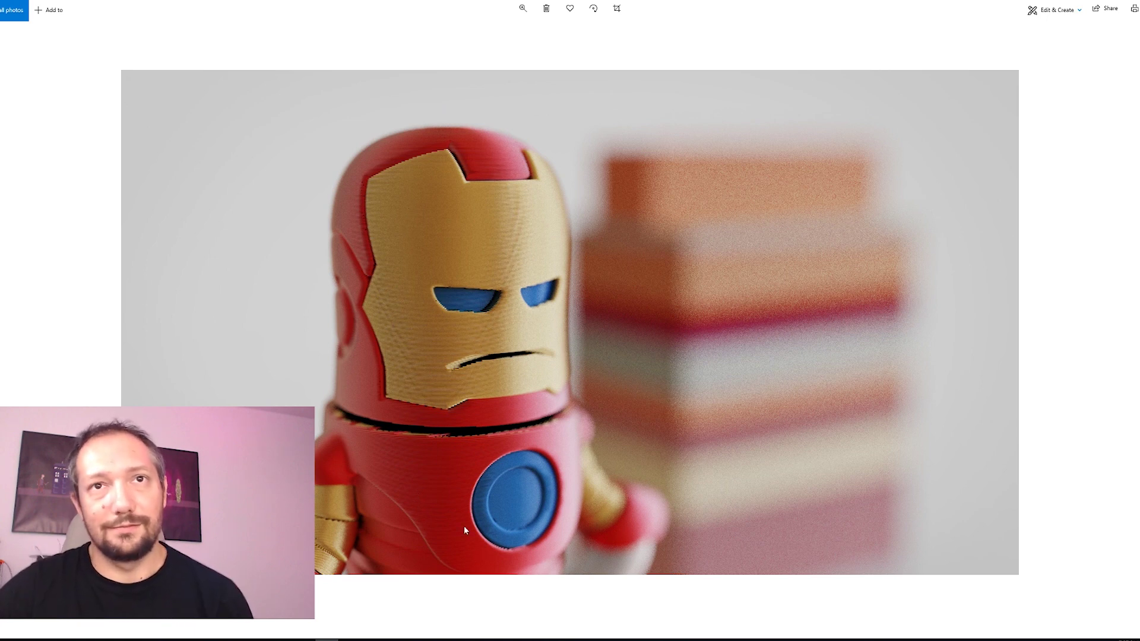
{"action": "scroll", "coordinate": [464, 525], "scroll_direction": "up", "scroll_amount": 2}
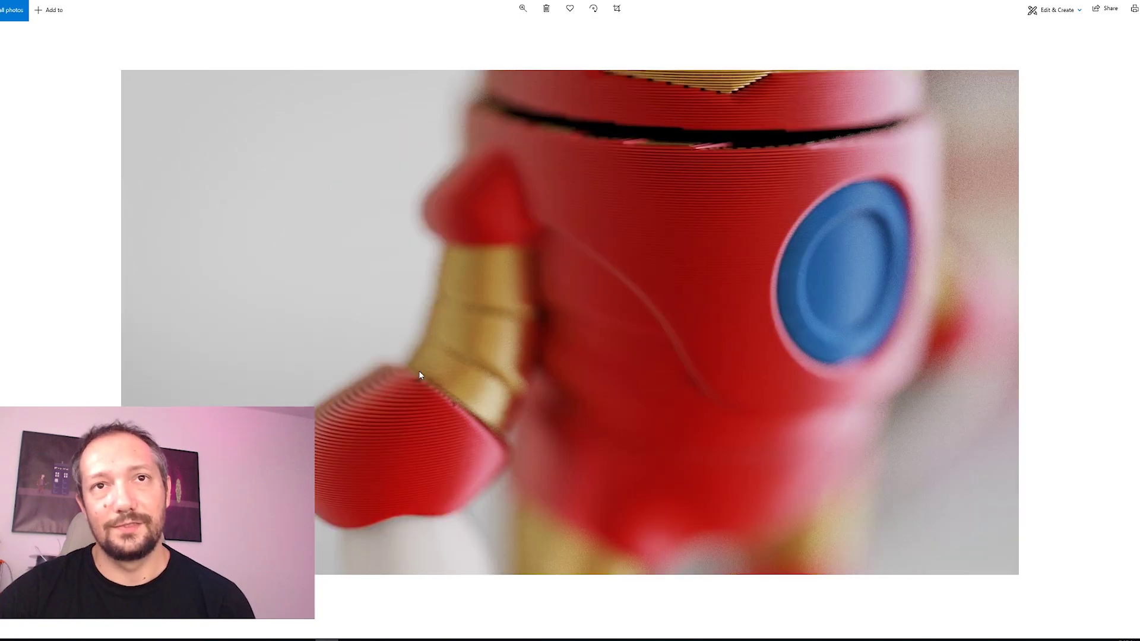